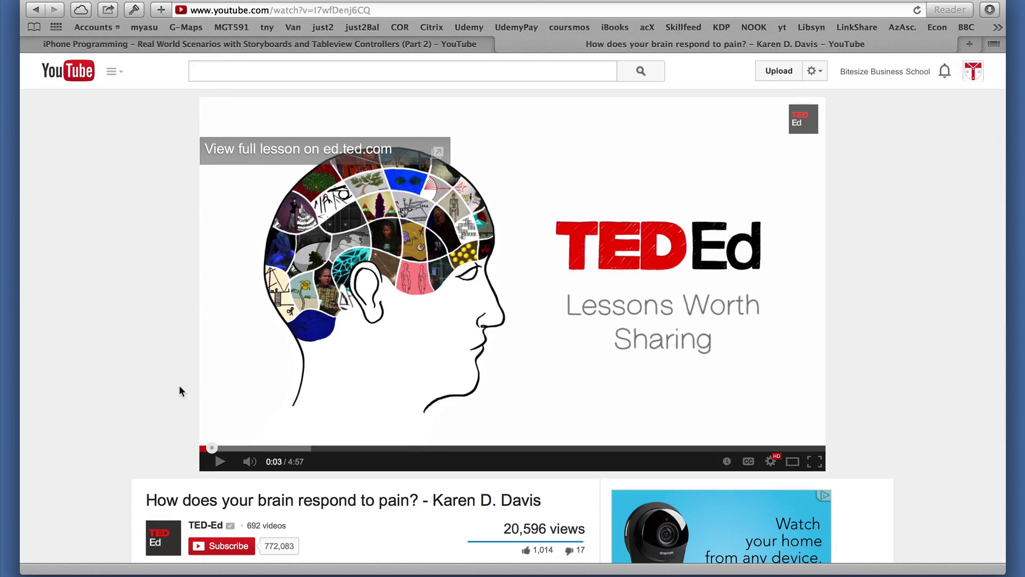
pyautogui.scroll(-5, 143, 394)
pyautogui.scroll(-2, 144, 395)
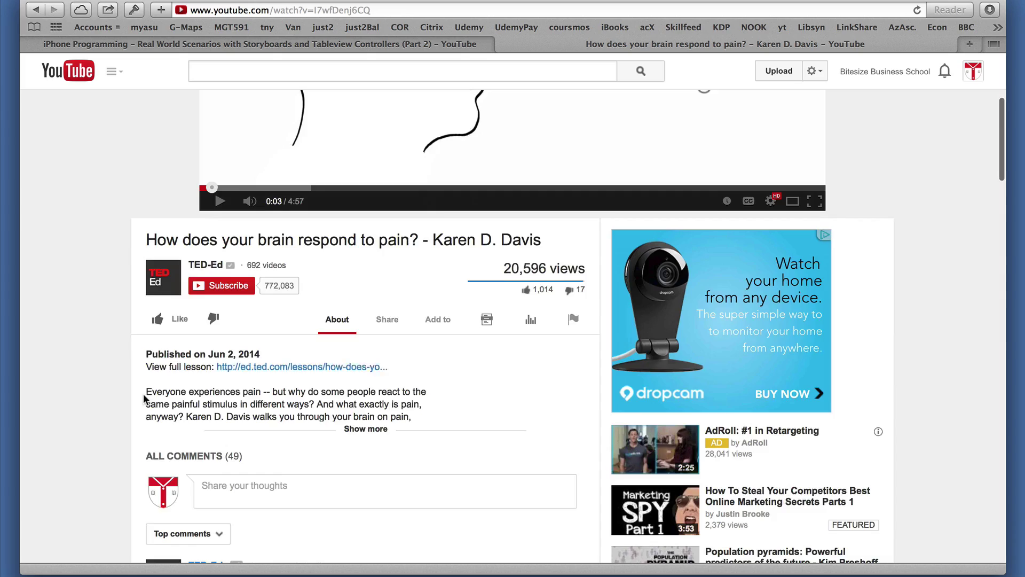
pyautogui.scroll(-3, 143, 395)
pyautogui.scroll(7, 145, 398)
# Step: Right-click in the TED-Ed pain video's comment area, then dismiss the context menu
pyautogui.rightClick(144, 397)
pyautogui.press('Escape')
pyautogui.scroll(-2, 144, 330)
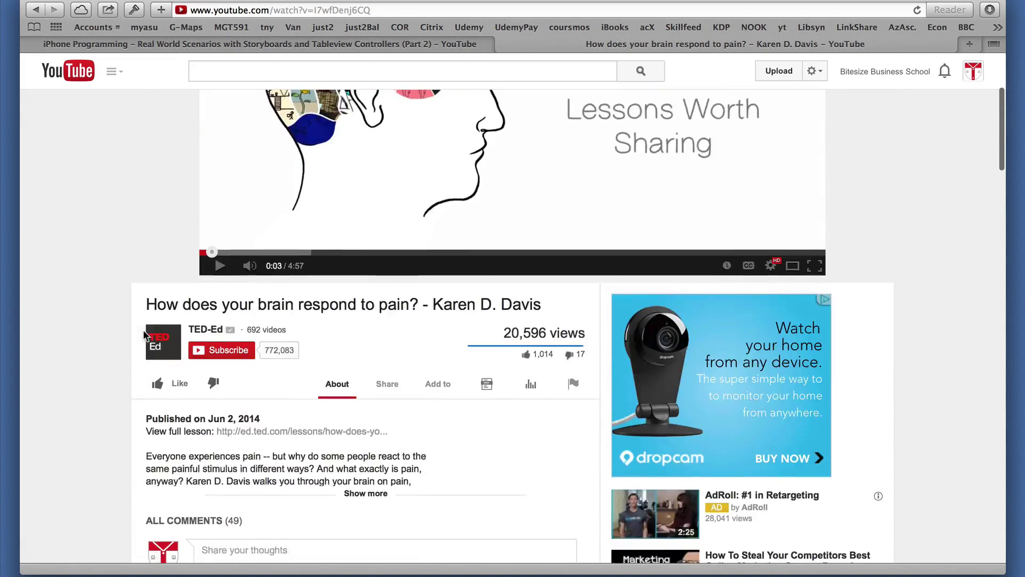
pyautogui.scroll(-4, 145, 261)
pyautogui.scroll(-7, 145, 261)
pyautogui.scroll(-3, 145, 262)
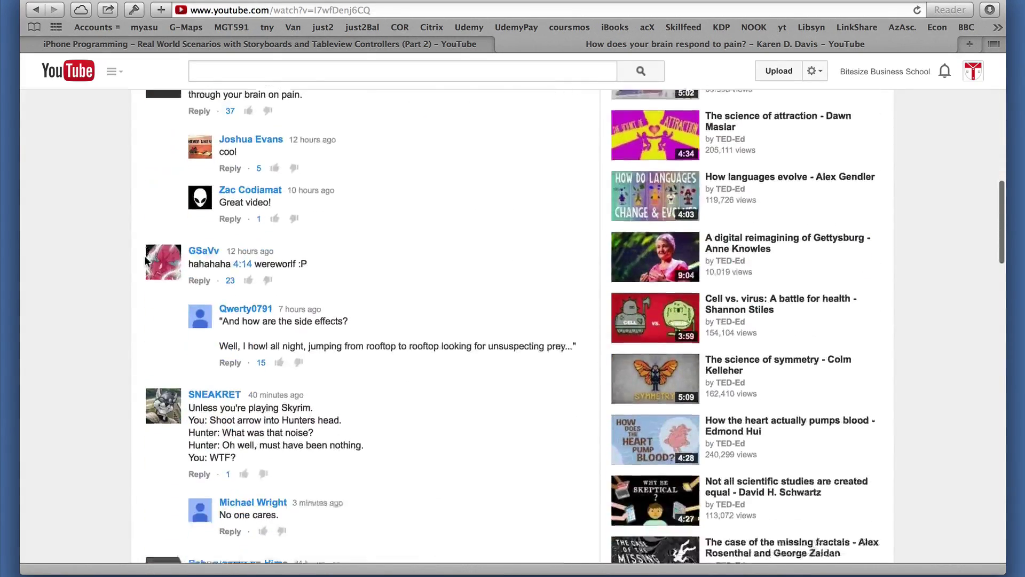
pyautogui.scroll(-4, 145, 261)
pyautogui.scroll(-3, 227, 300)
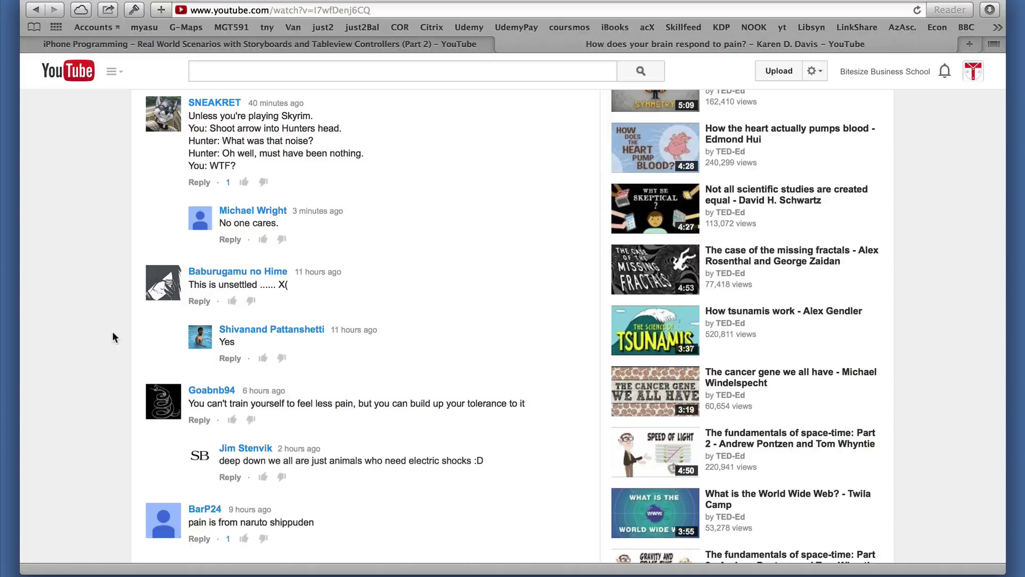
pyautogui.scroll(-2, 342, 344)
pyautogui.scroll(-2, 342, 344)
pyautogui.scroll(-1, 341, 345)
pyautogui.scroll(-1, 342, 345)
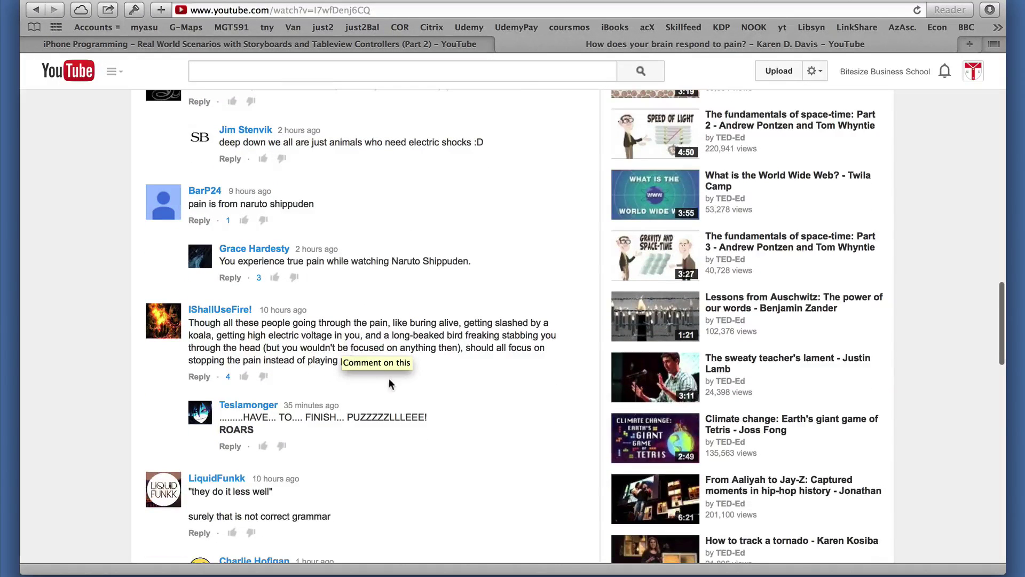
pyautogui.scroll(-4, 253, 365)
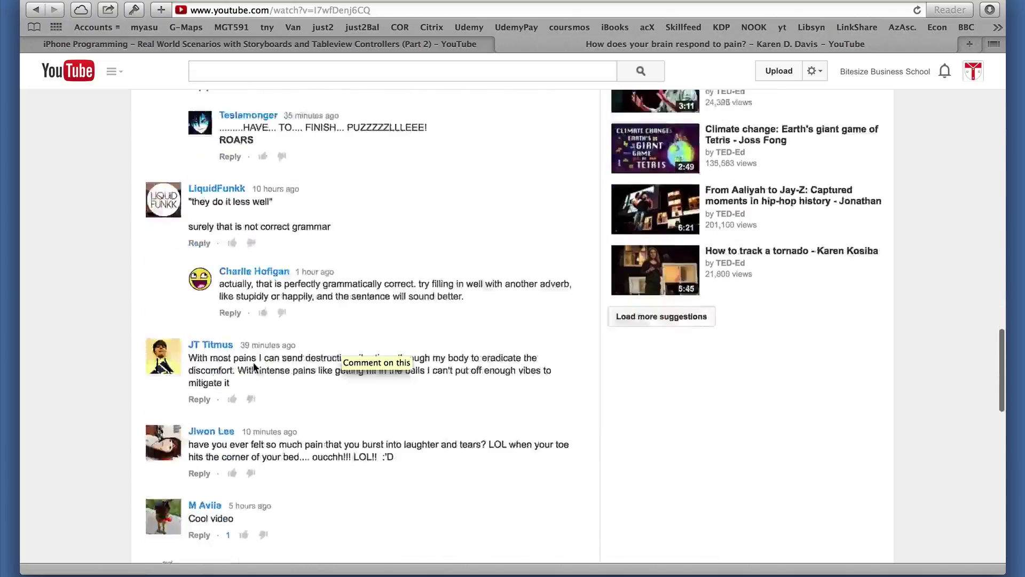
pyautogui.scroll(-4, 253, 366)
pyautogui.scroll(-3, 253, 362)
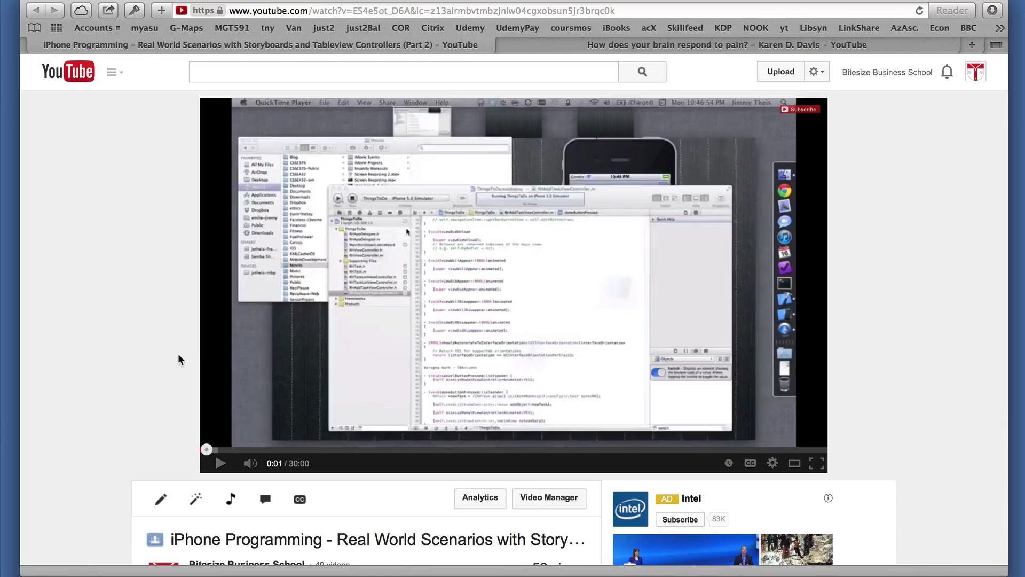
pyautogui.scroll(-2, 179, 360)
pyautogui.scroll(-3, 178, 359)
pyautogui.scroll(-1, 180, 361)
pyautogui.scroll(-1, 180, 361)
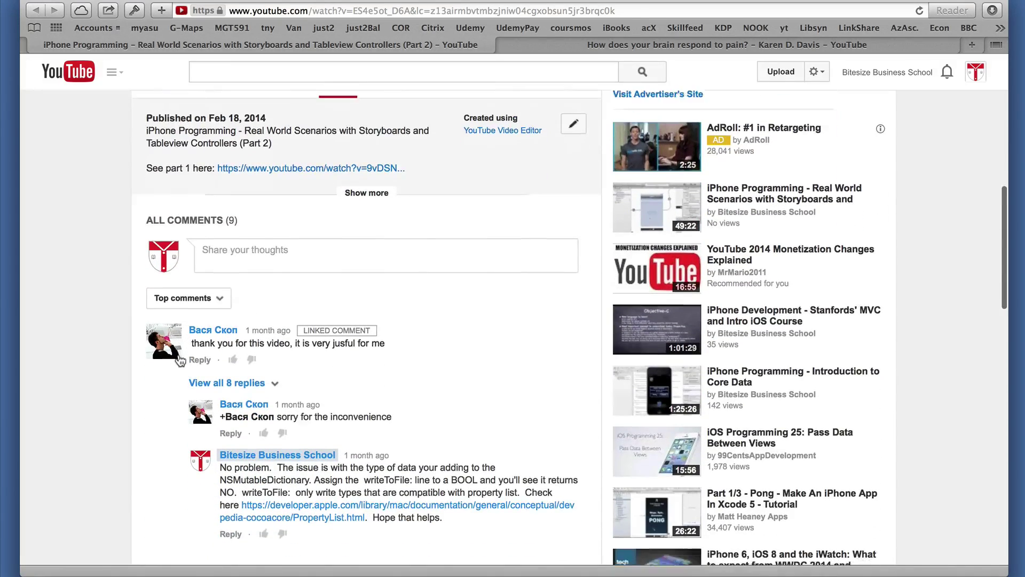
pyautogui.scroll(-1, 179, 360)
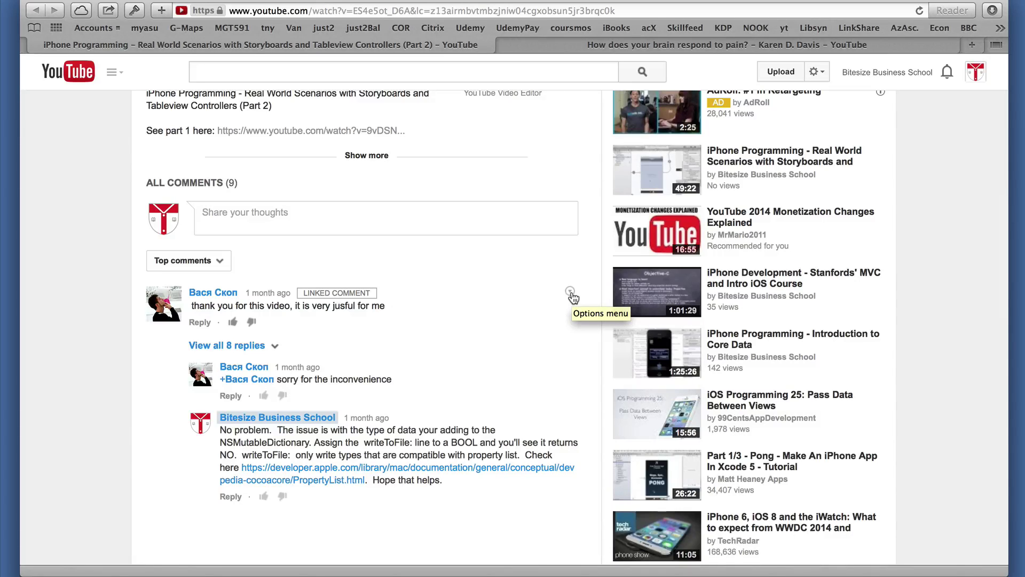
# Step: Show the Remove, Report and Ban options for the iPhone Programming video's top comment
pyautogui.click(571, 294)
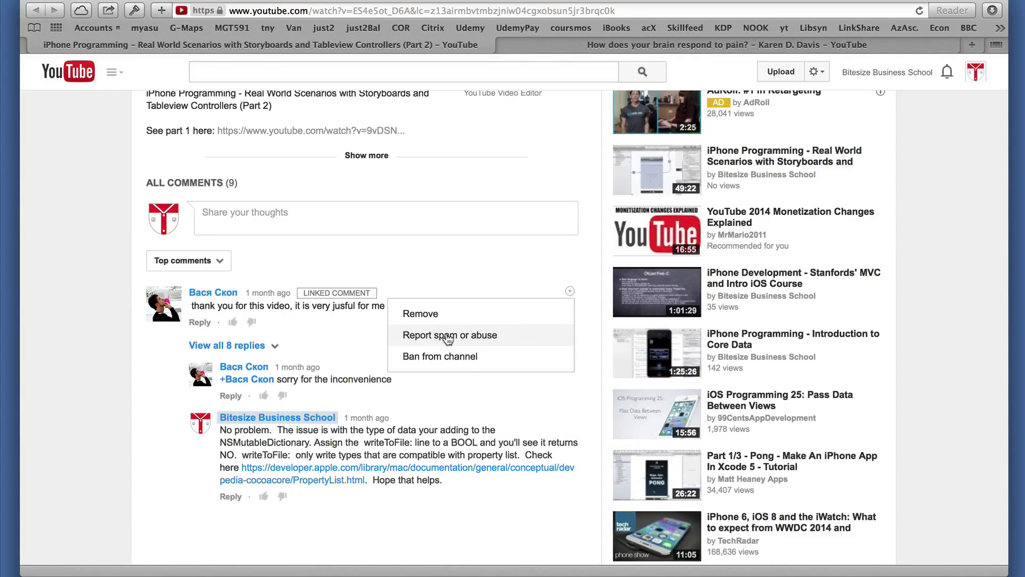
pyautogui.click(677, 45)
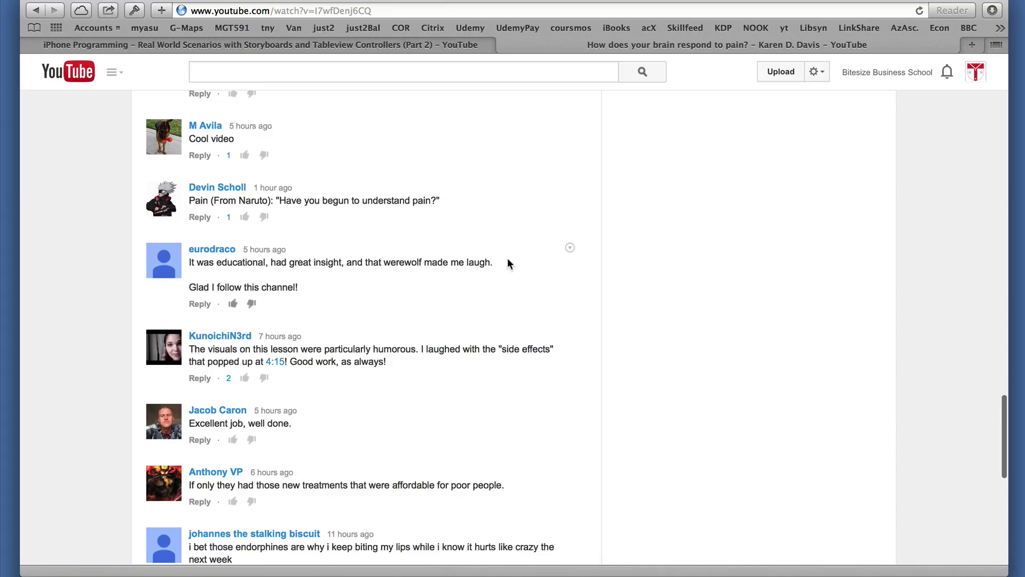
pyautogui.moveTo(481, 353)
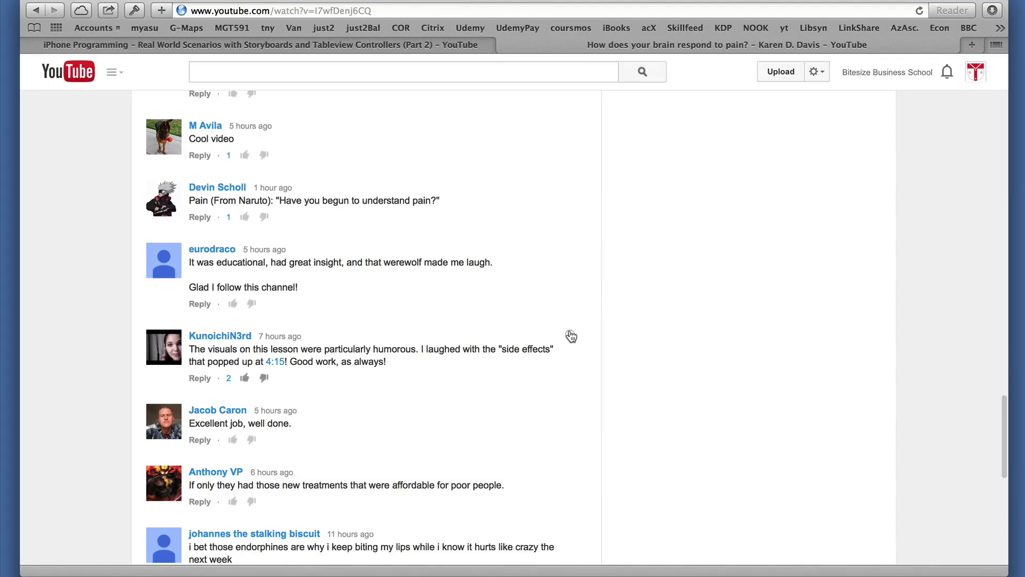
pyautogui.click(571, 336)
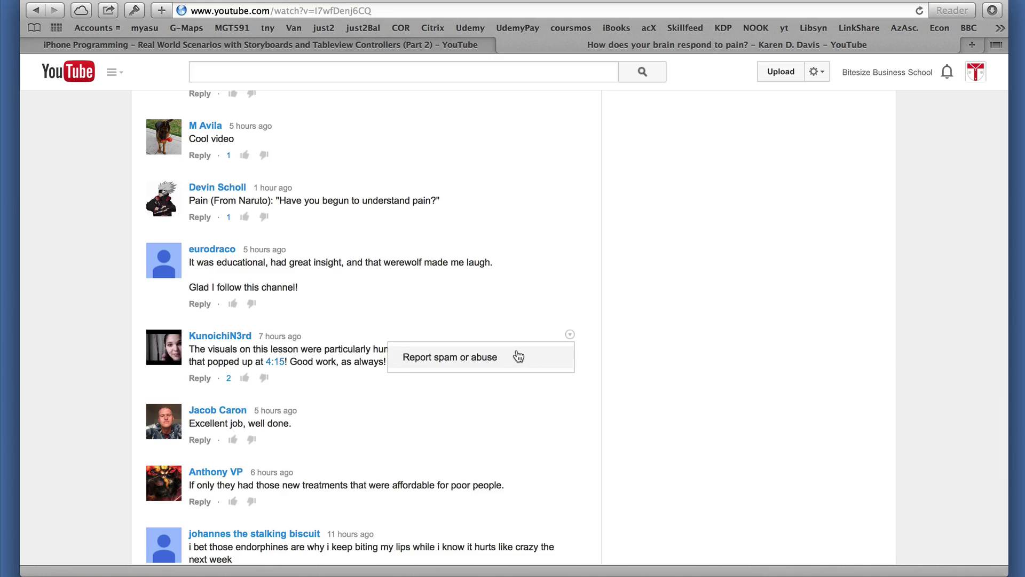
pyautogui.click(412, 43)
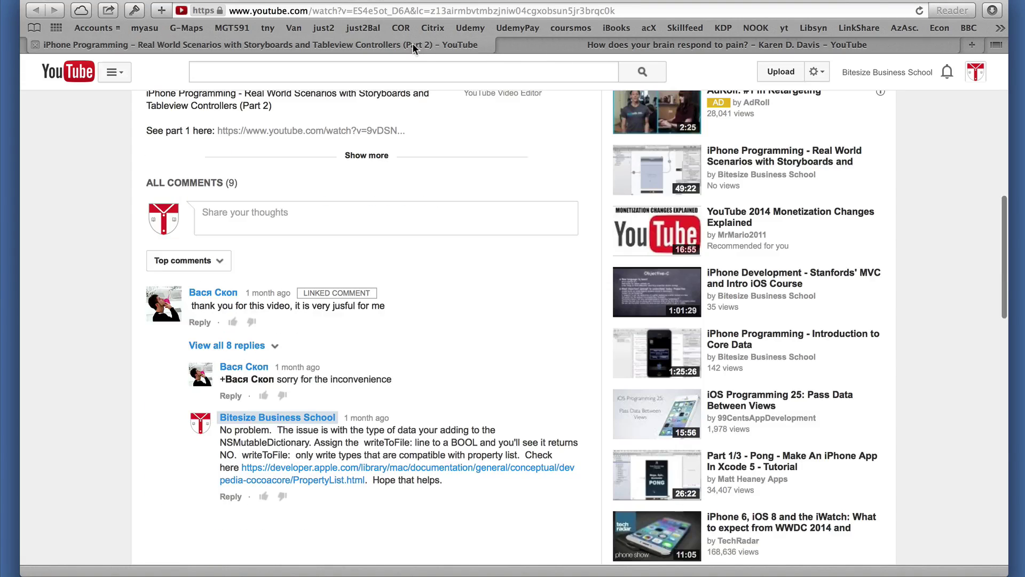
pyautogui.click(570, 369)
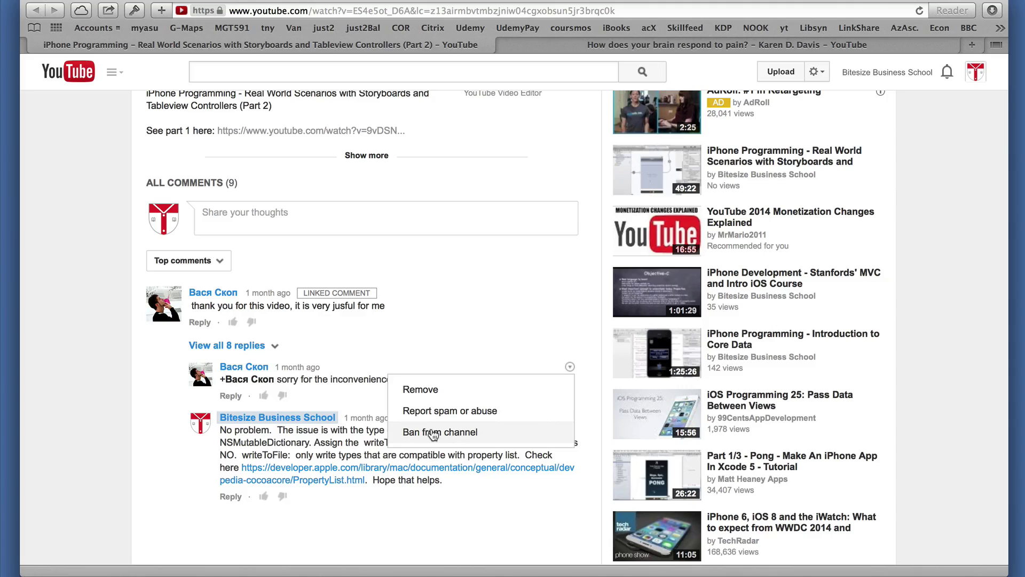
pyautogui.click(131, 396)
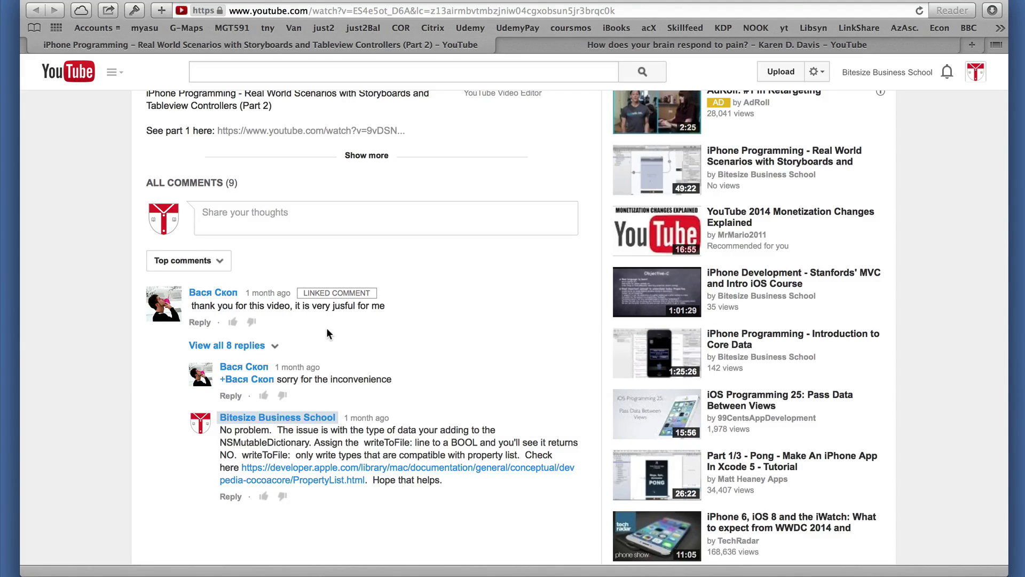
pyautogui.moveTo(264, 305)
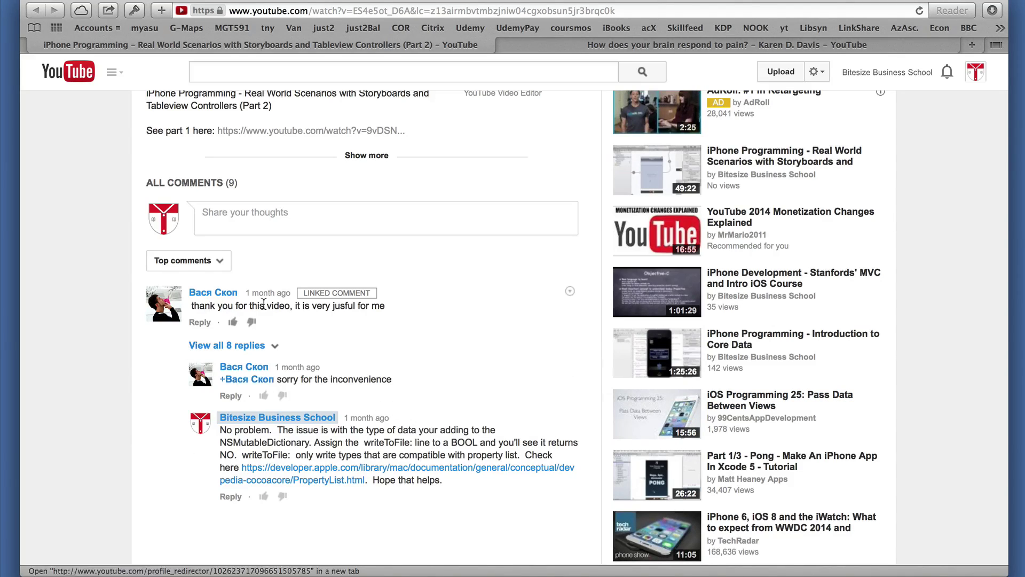
pyautogui.click(570, 292)
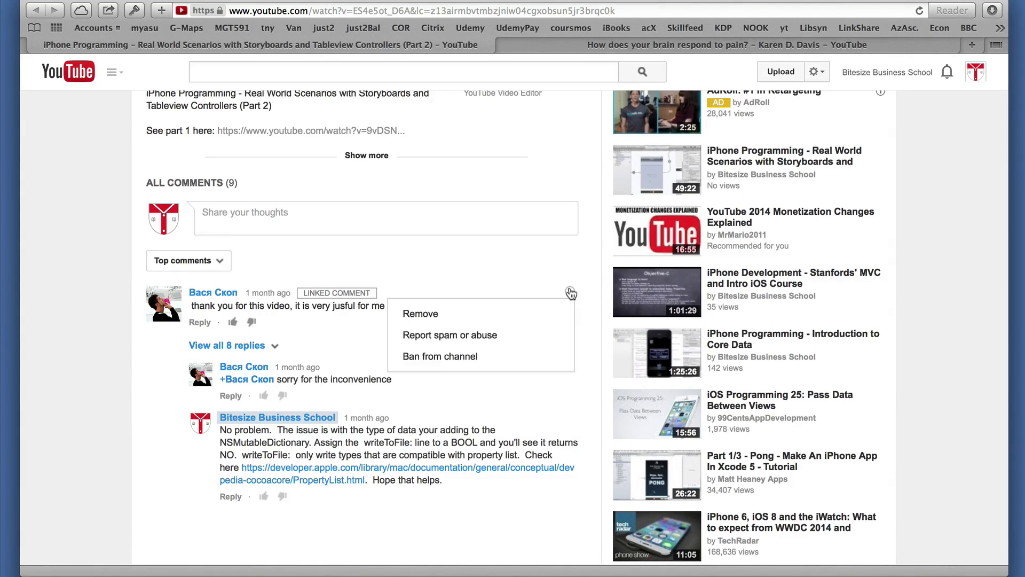
pyautogui.click(455, 393)
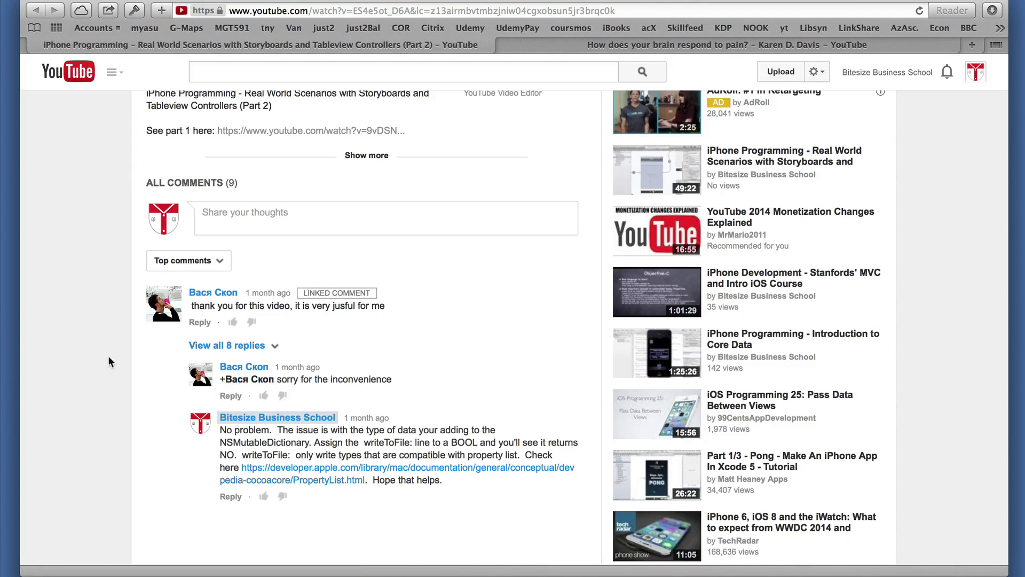
pyautogui.click(571, 369)
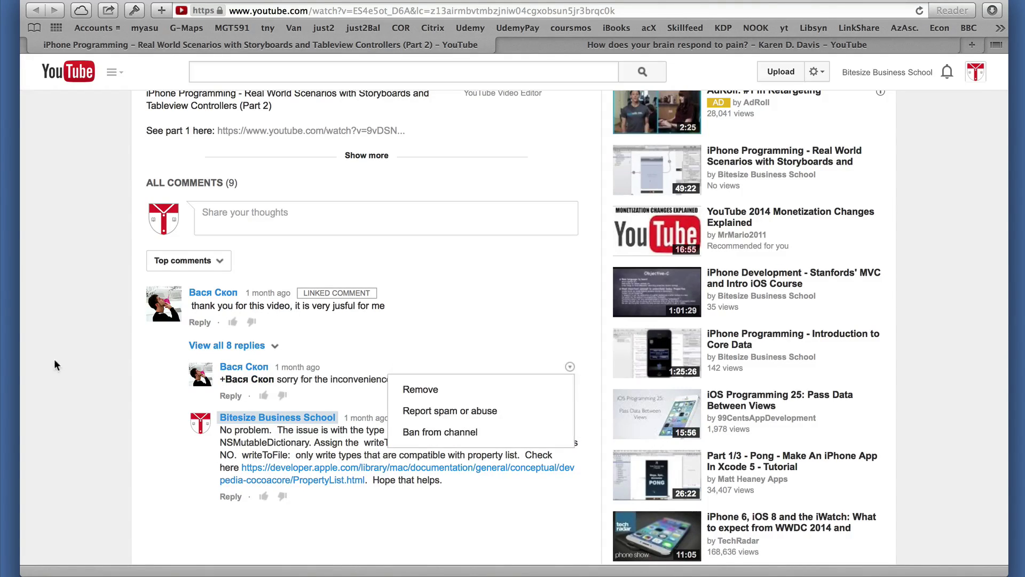
pyautogui.click(256, 348)
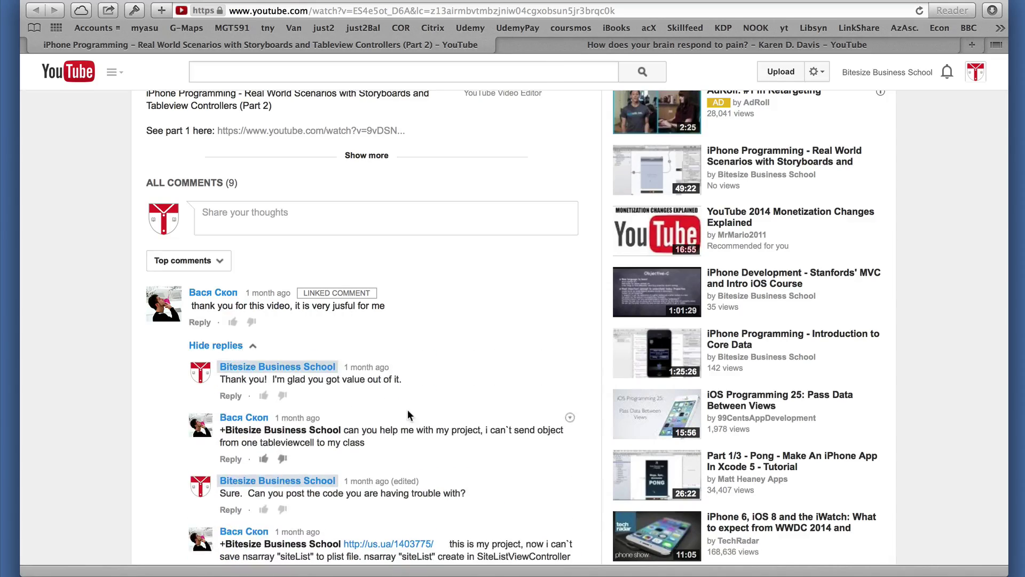
pyautogui.scroll(-3, 408, 410)
pyautogui.scroll(-2, 408, 411)
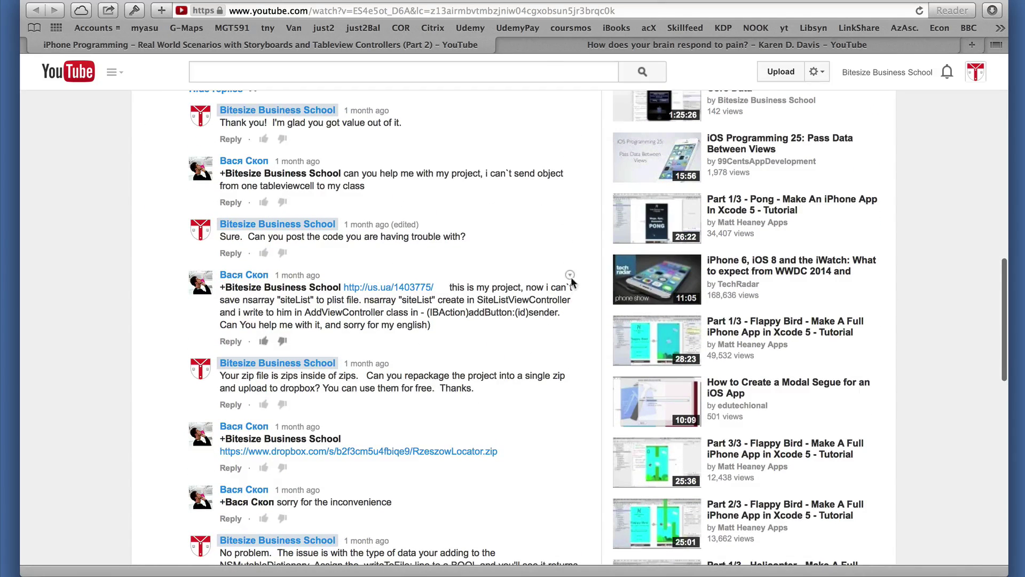
pyautogui.click(569, 276)
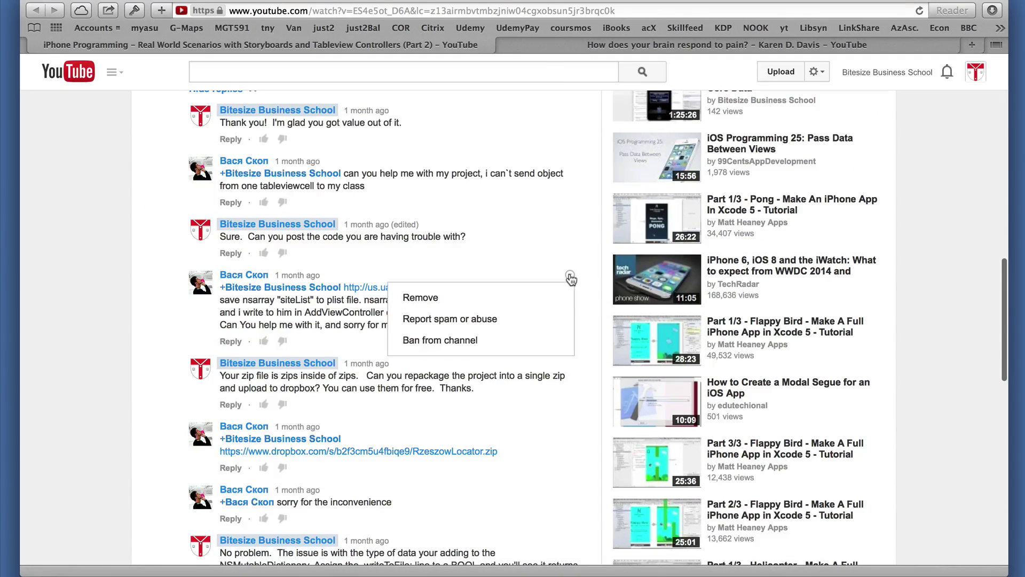
pyautogui.click(68, 359)
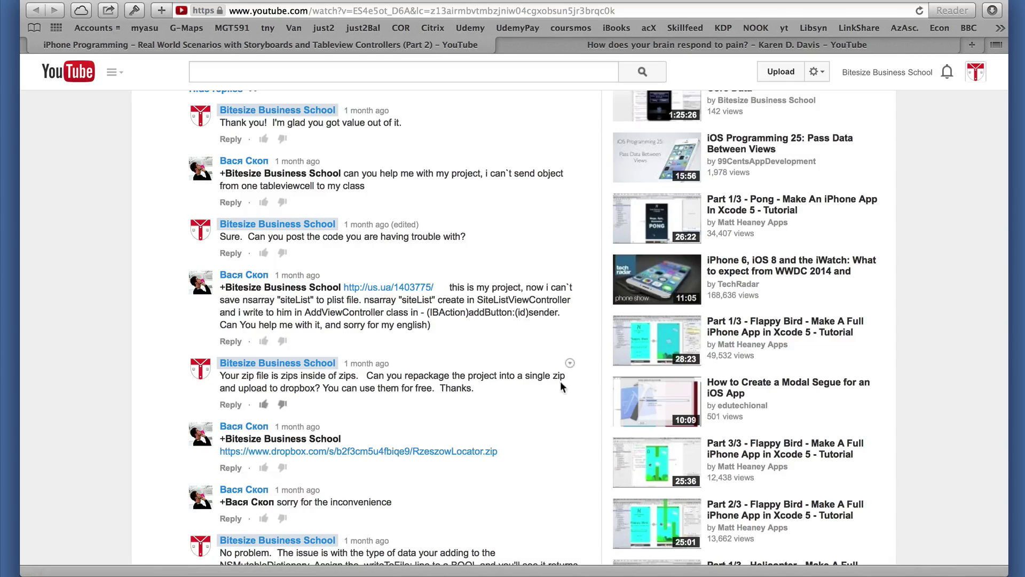
pyautogui.scroll(5, 138, 317)
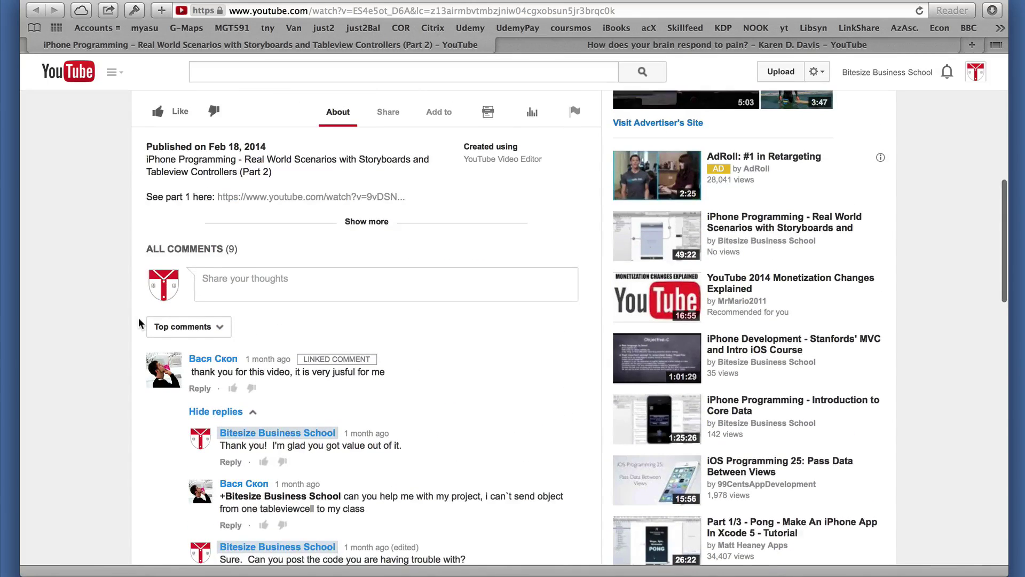
pyautogui.scroll(1, 139, 324)
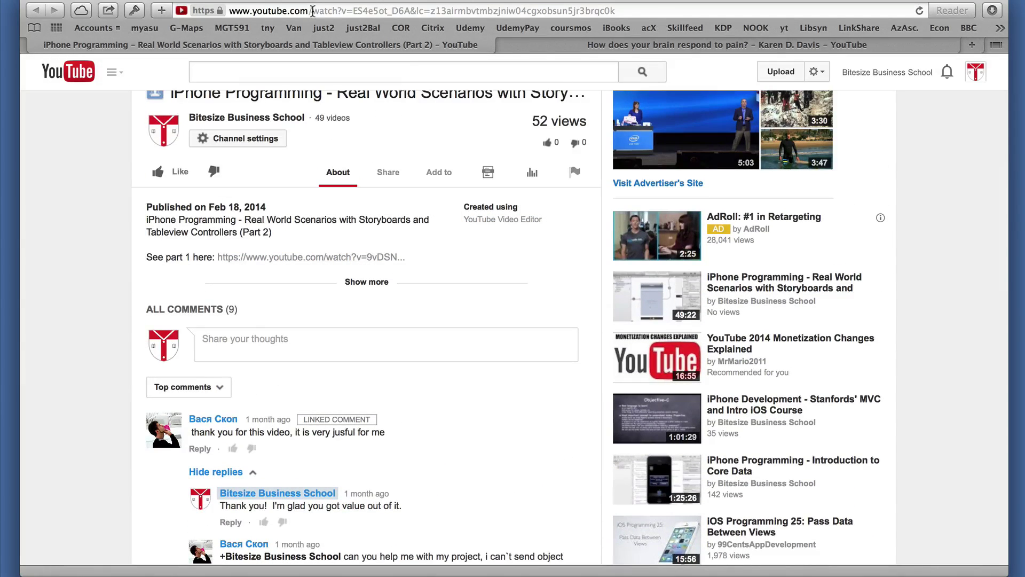
# Step: Replace the address after youtube.com with 'comments' and load the page
pyautogui.moveTo(312, 10); pyautogui.dragTo(737, 18)
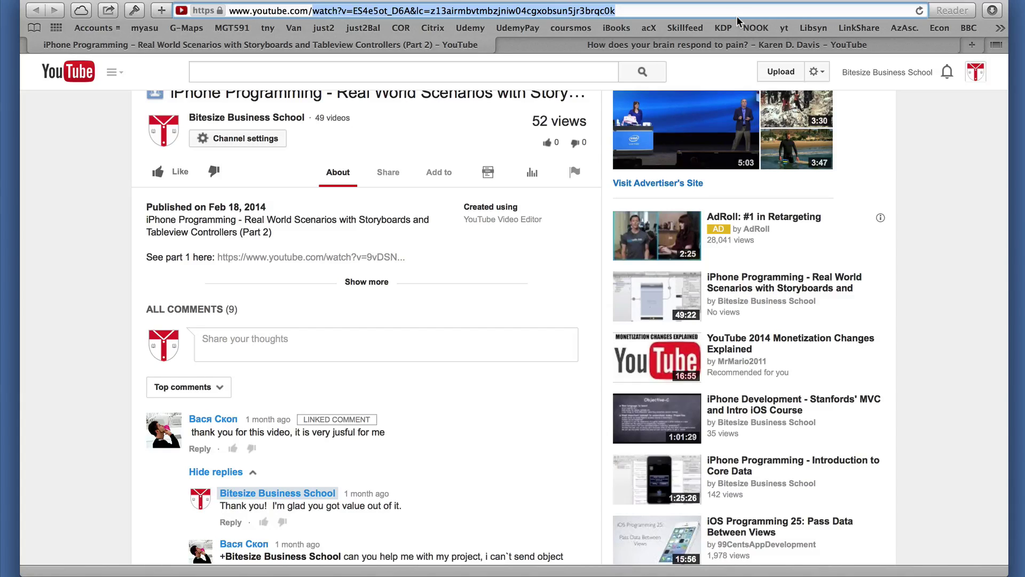
pyautogui.write('comments')
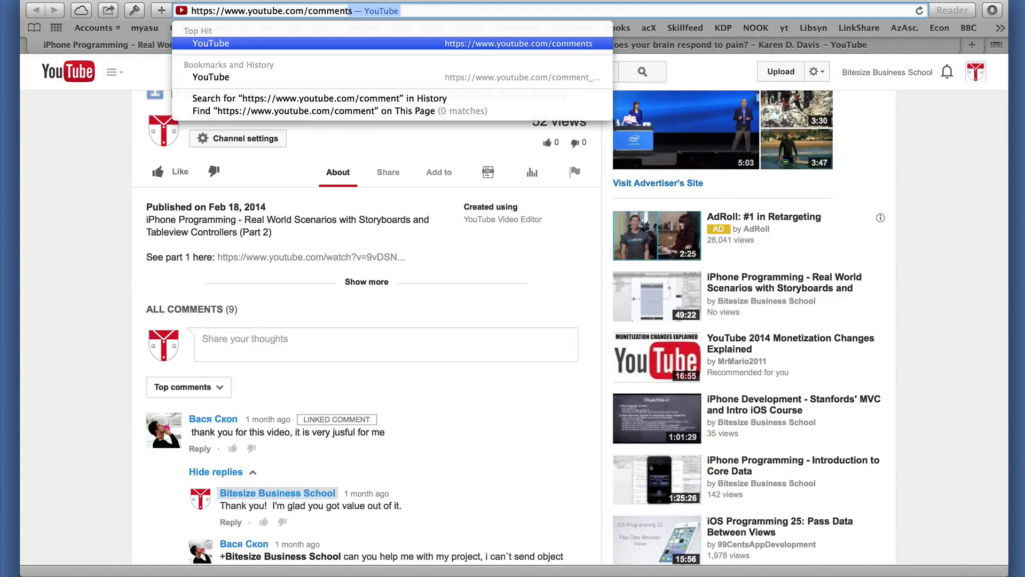
pyautogui.press('Return')
pyautogui.scroll(-1, 581, 341)
pyautogui.scroll(-2, 581, 340)
pyautogui.scroll(-3, 581, 341)
pyautogui.scroll(5, 582, 340)
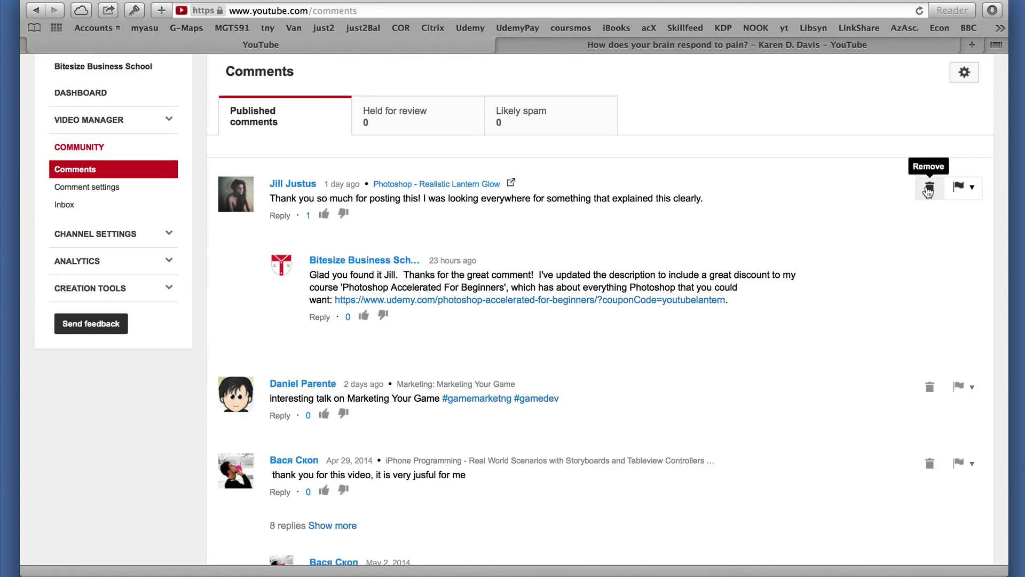
pyautogui.click(972, 191)
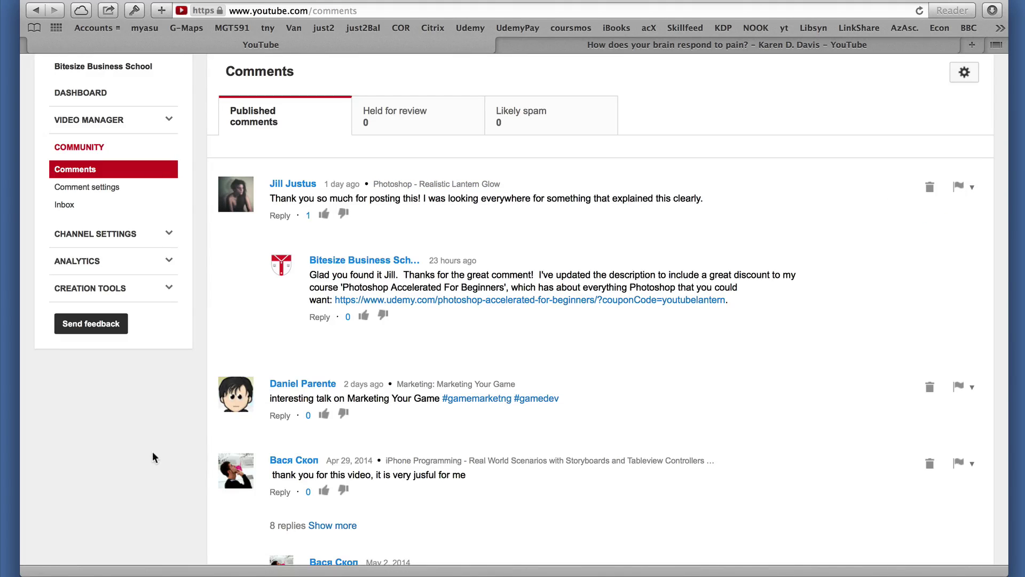
pyautogui.scroll(-5, 528, 453)
pyautogui.scroll(-3, 527, 452)
pyautogui.scroll(-5, 528, 451)
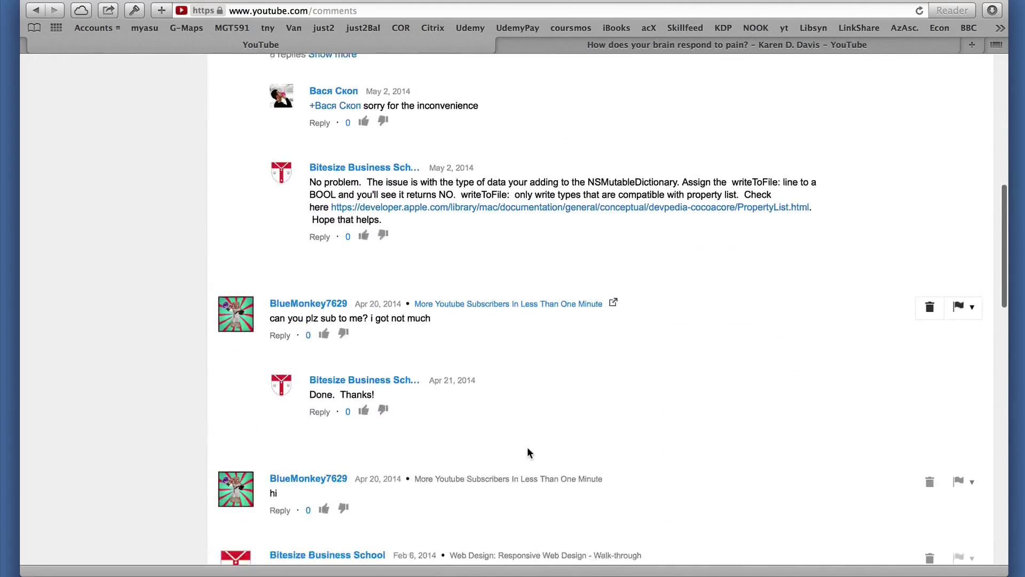
pyautogui.scroll(-4, 527, 451)
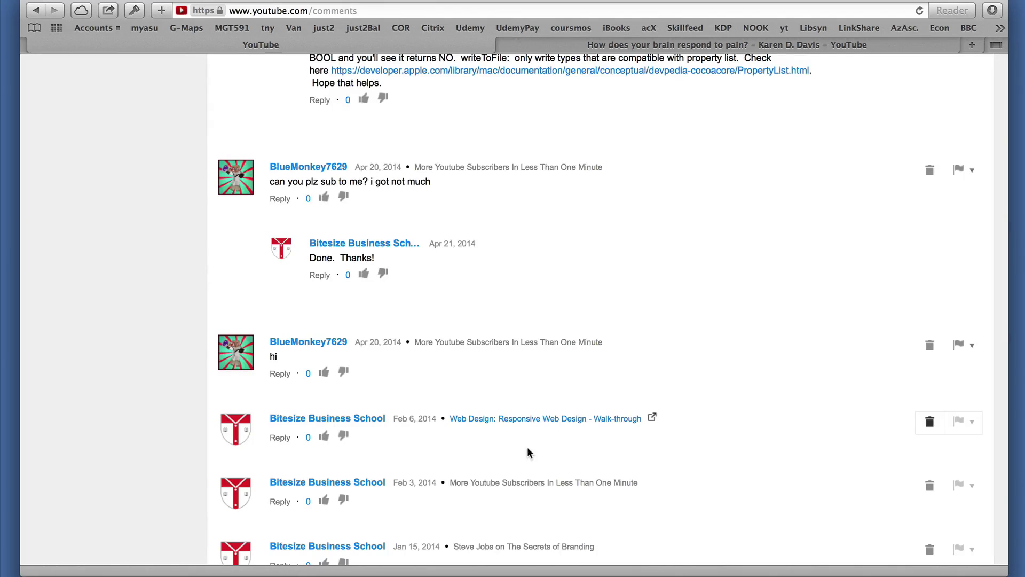
pyautogui.scroll(-2, 527, 453)
pyautogui.scroll(-5, 527, 452)
pyautogui.scroll(-5, 528, 453)
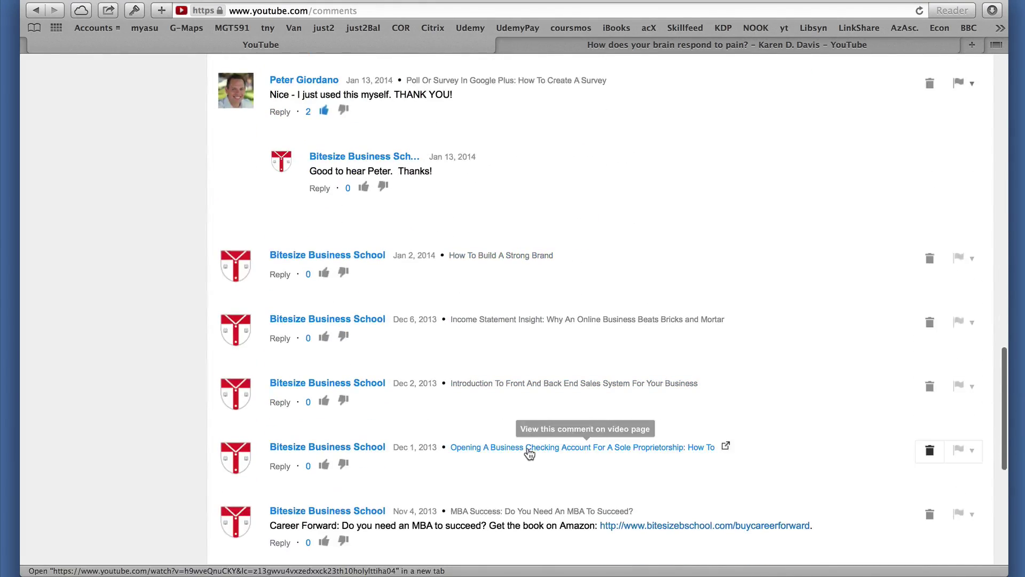
pyautogui.scroll(-2, 528, 453)
pyautogui.scroll(4, 527, 453)
pyautogui.scroll(8, 528, 453)
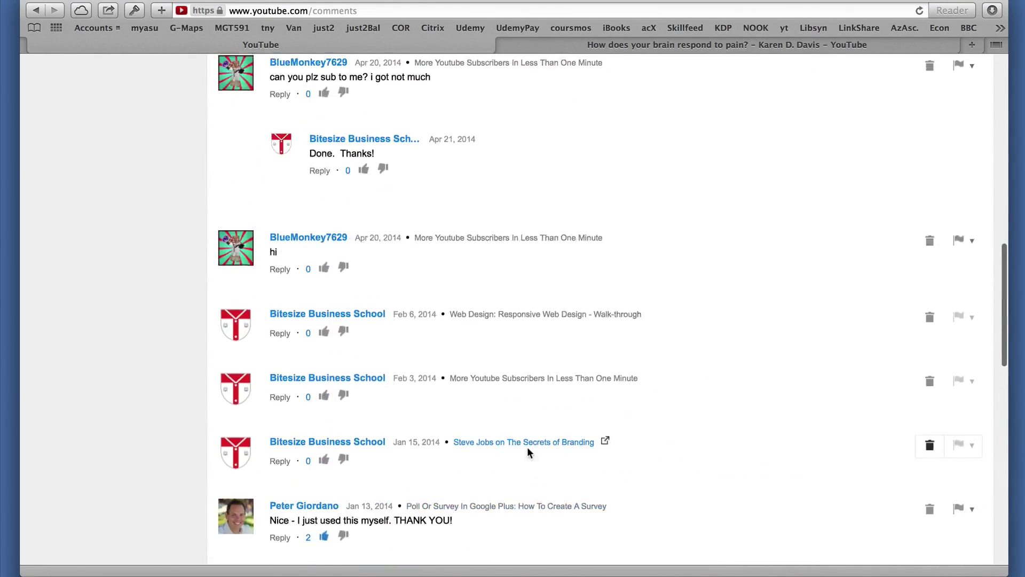
pyautogui.scroll(9, 528, 453)
pyautogui.scroll(2, 528, 452)
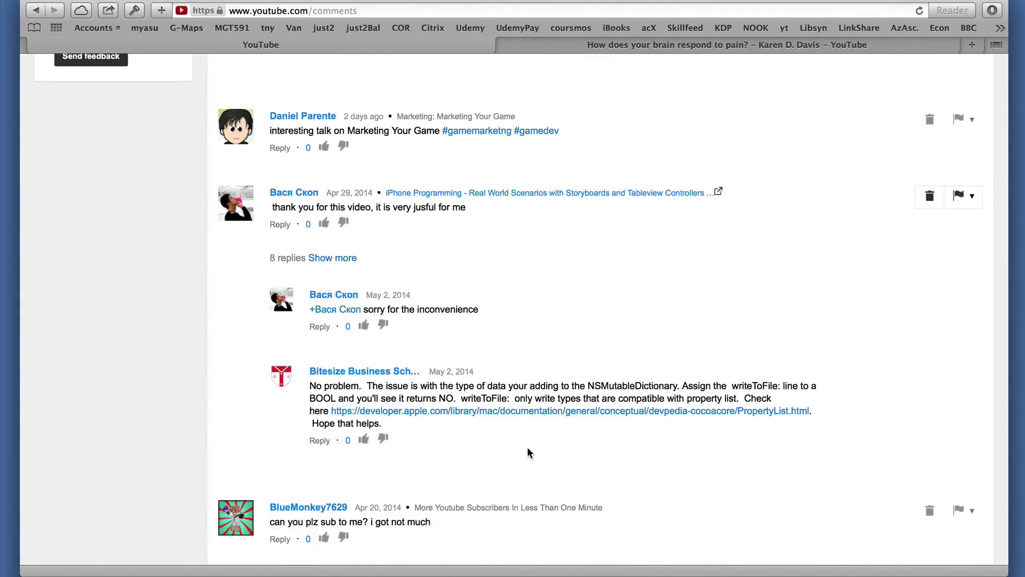
pyautogui.scroll(4, 527, 453)
pyautogui.scroll(1, 528, 453)
pyautogui.scroll(4, 528, 453)
pyautogui.scroll(-1, 528, 453)
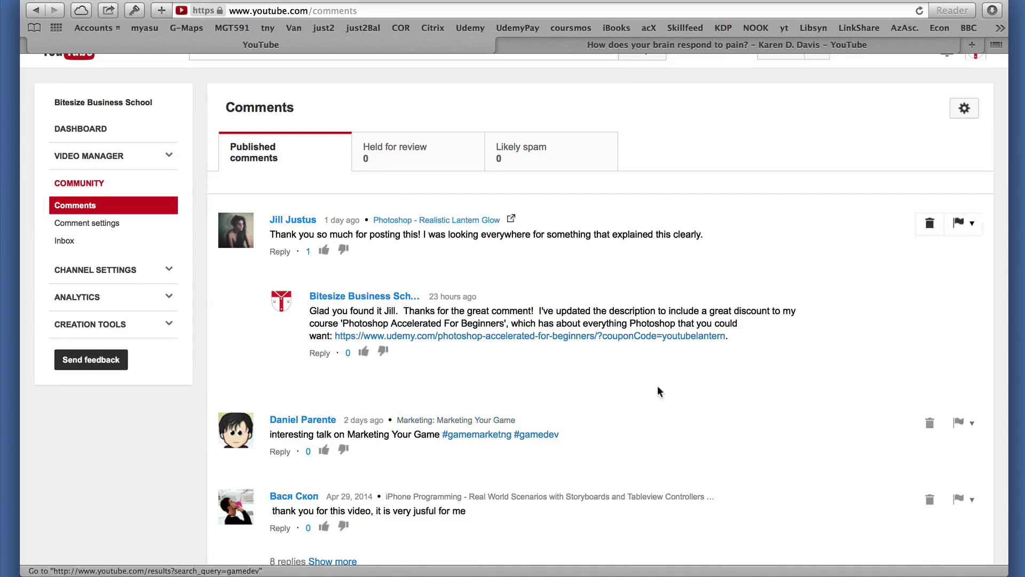
pyautogui.scroll(-1, 671, 385)
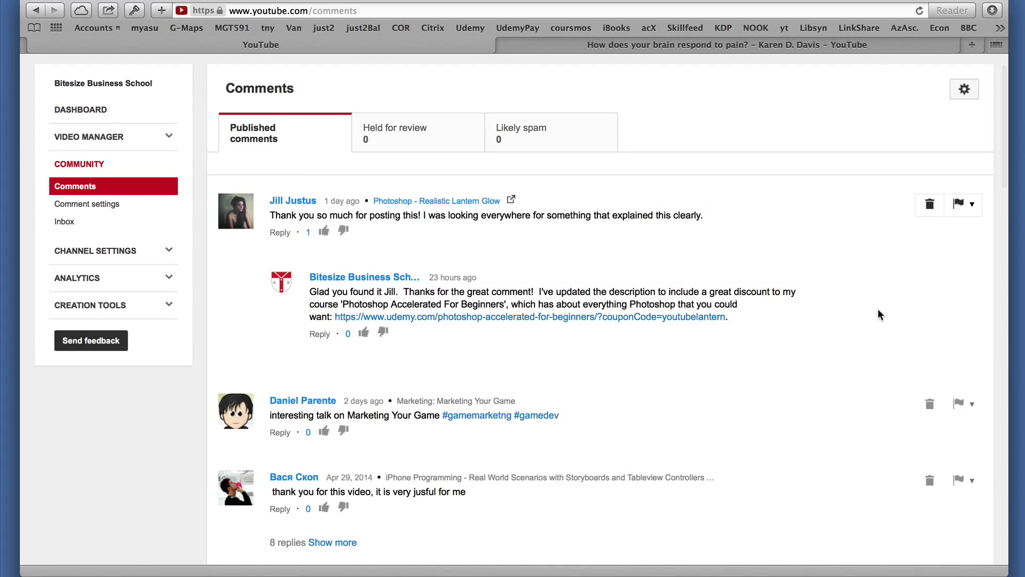
pyautogui.scroll(-1, 879, 313)
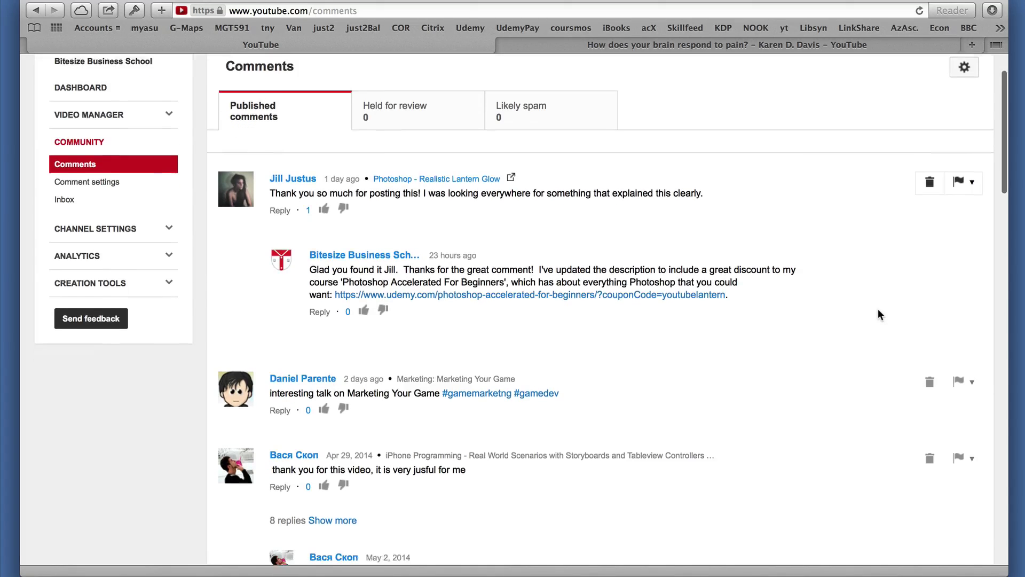
pyautogui.scroll(-1, 878, 314)
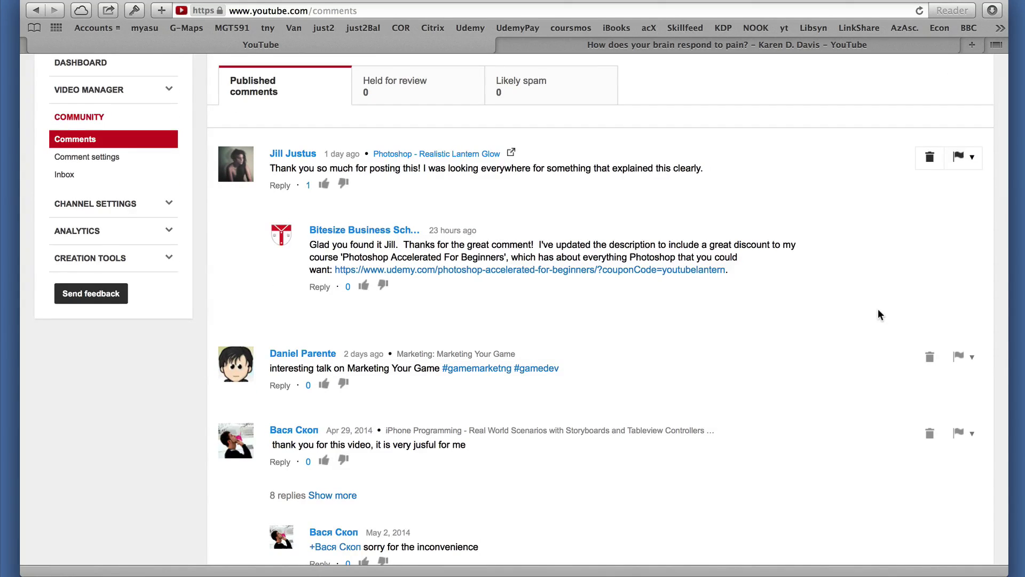
pyautogui.scroll(2, 878, 314)
pyautogui.scroll(-2, 879, 314)
pyautogui.scroll(-2, 878, 315)
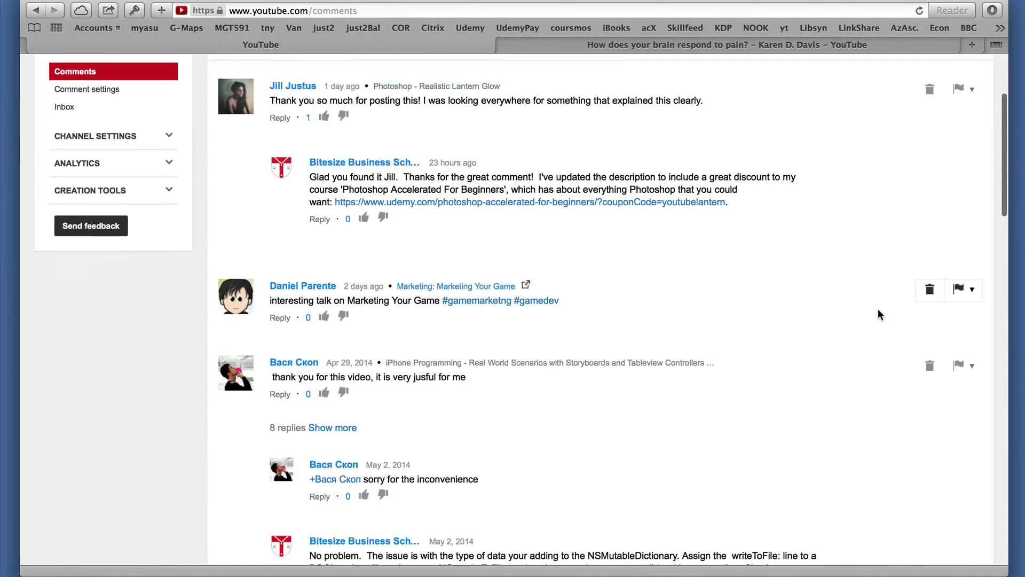